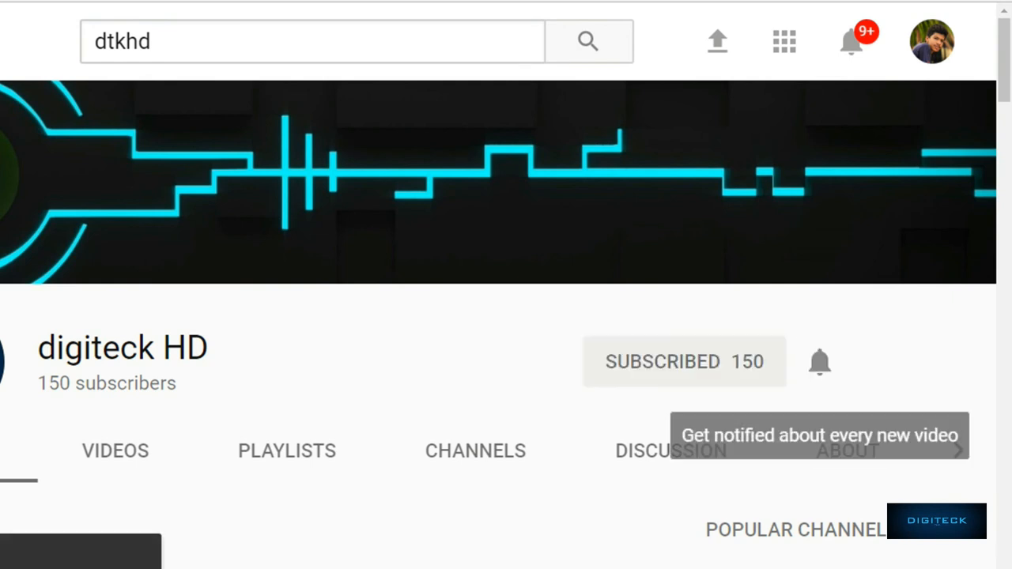
pyautogui.click(819, 361)
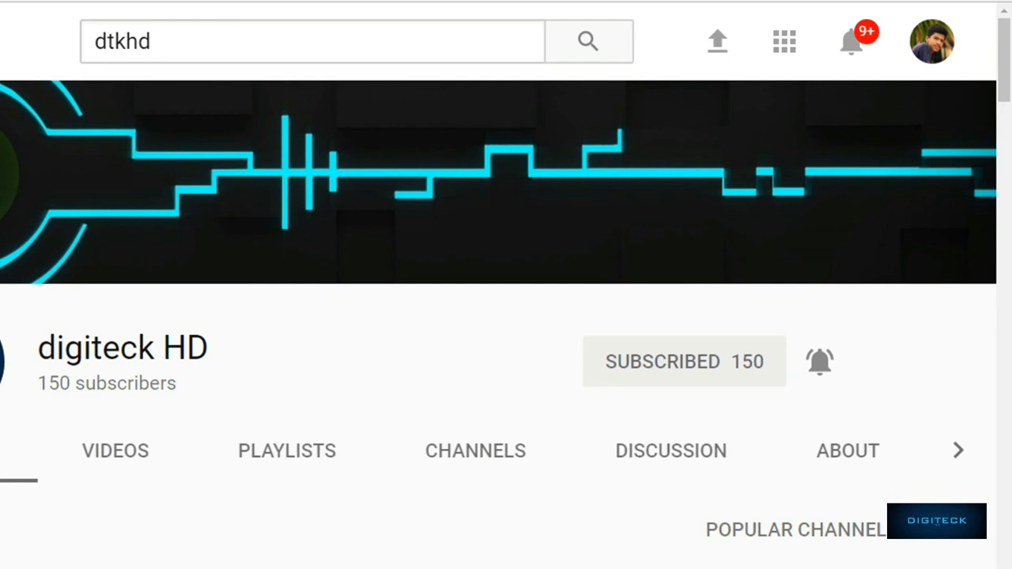